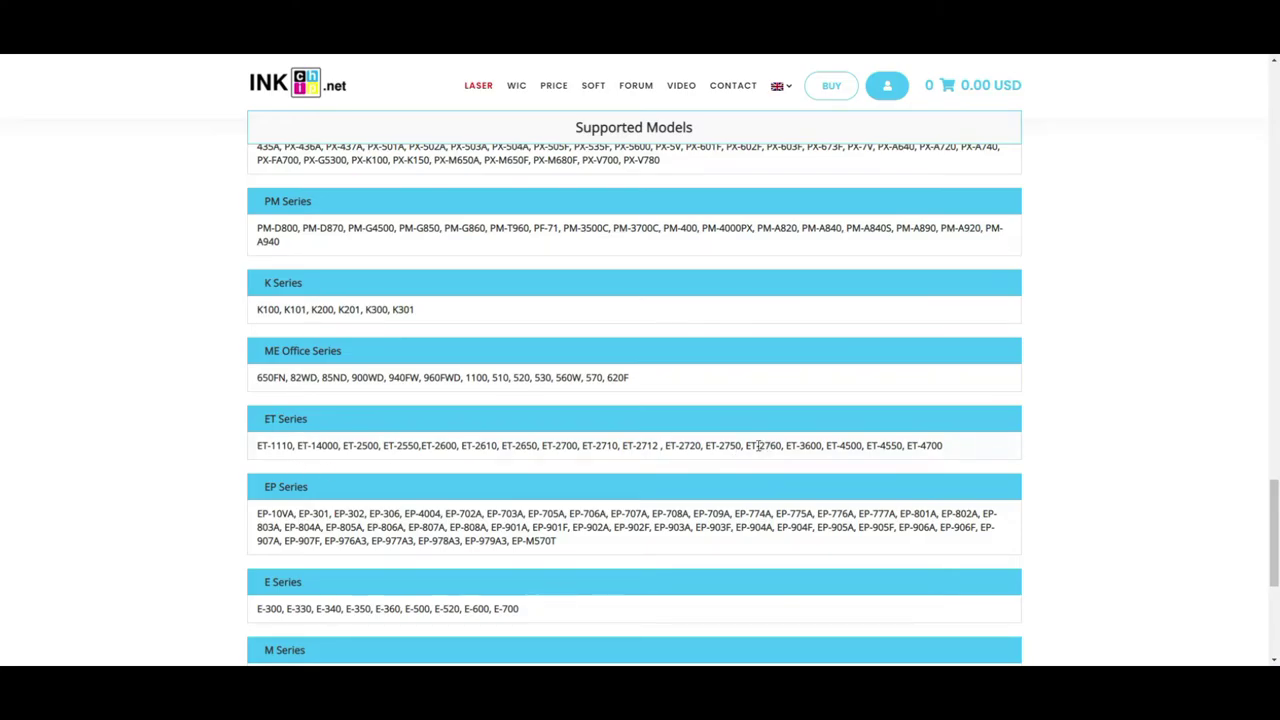
Check the supported models list for the ET-2760, and download the English version of the INKCHIP waste ink counter utility.
drag(744, 446, 783, 446)
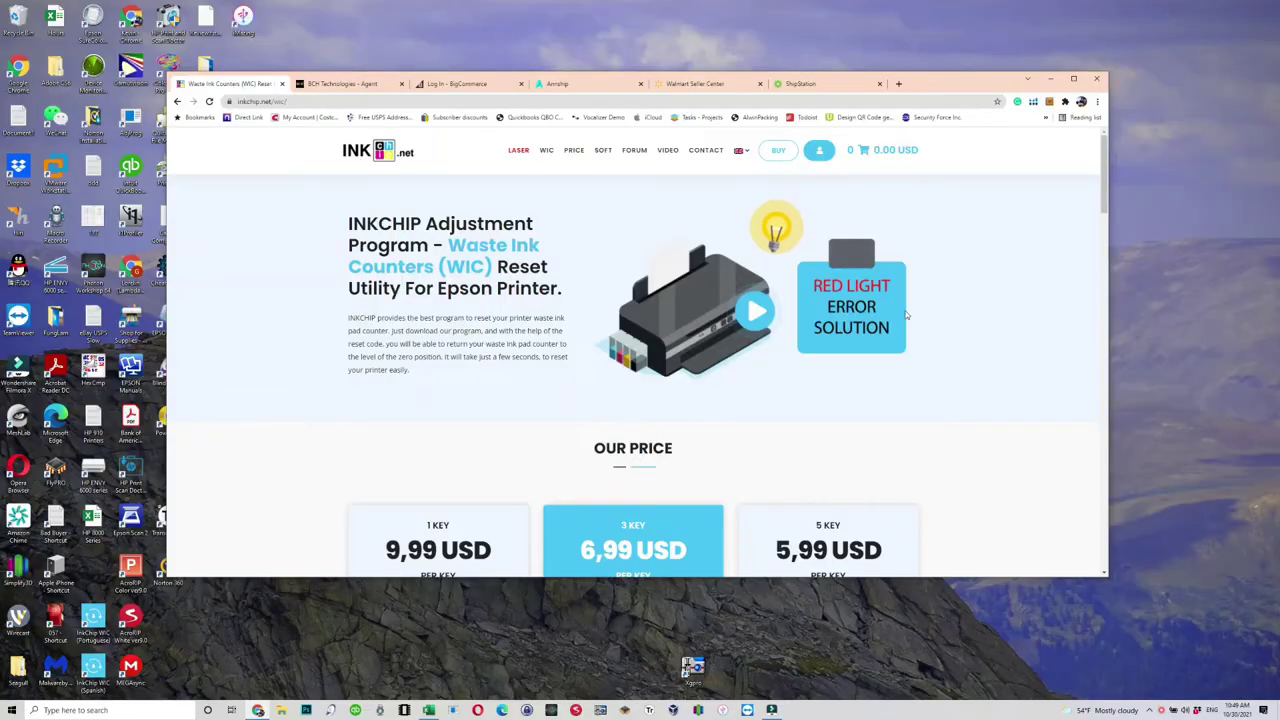
scroll(951, 381, down, 3)
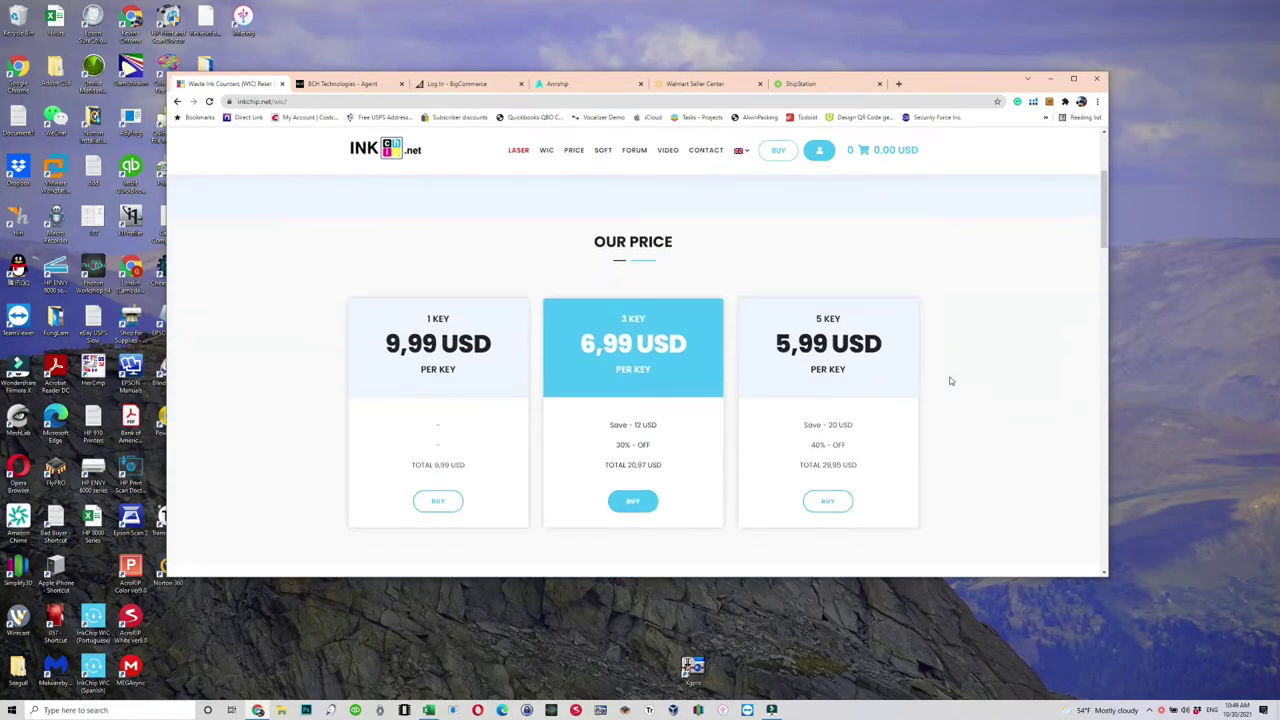
scroll(951, 381, down, 3)
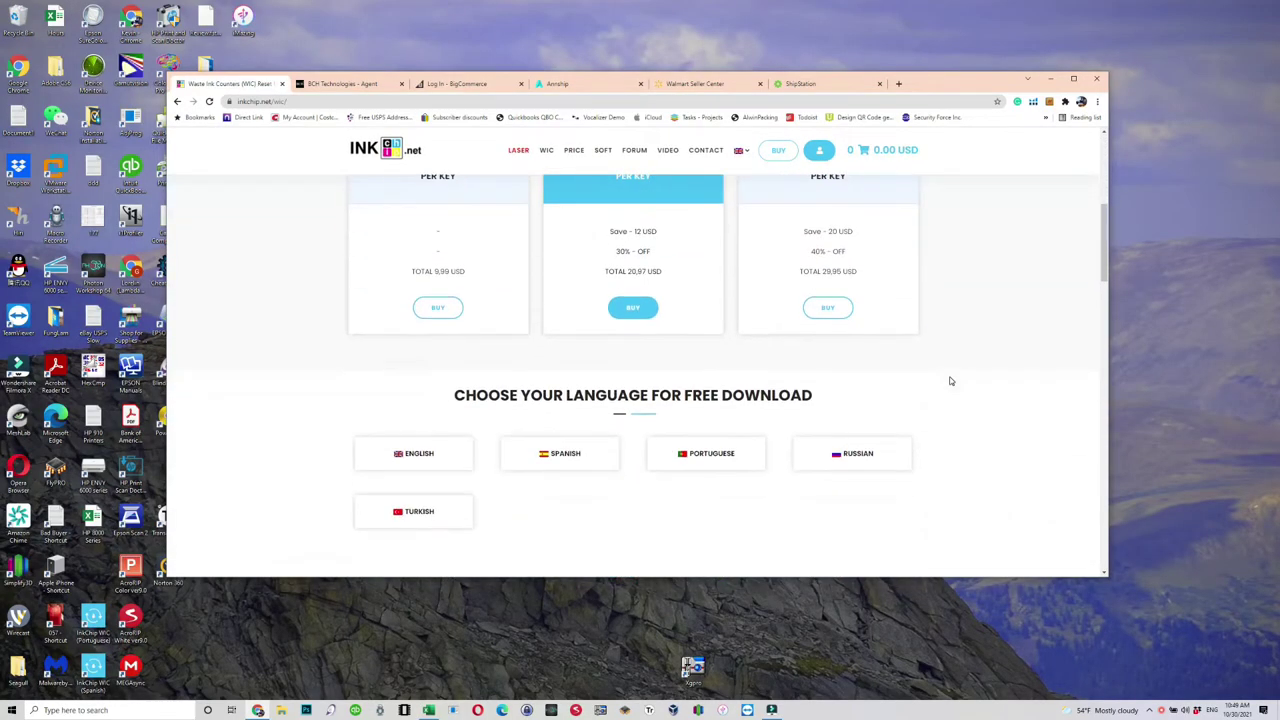
click(423, 456)
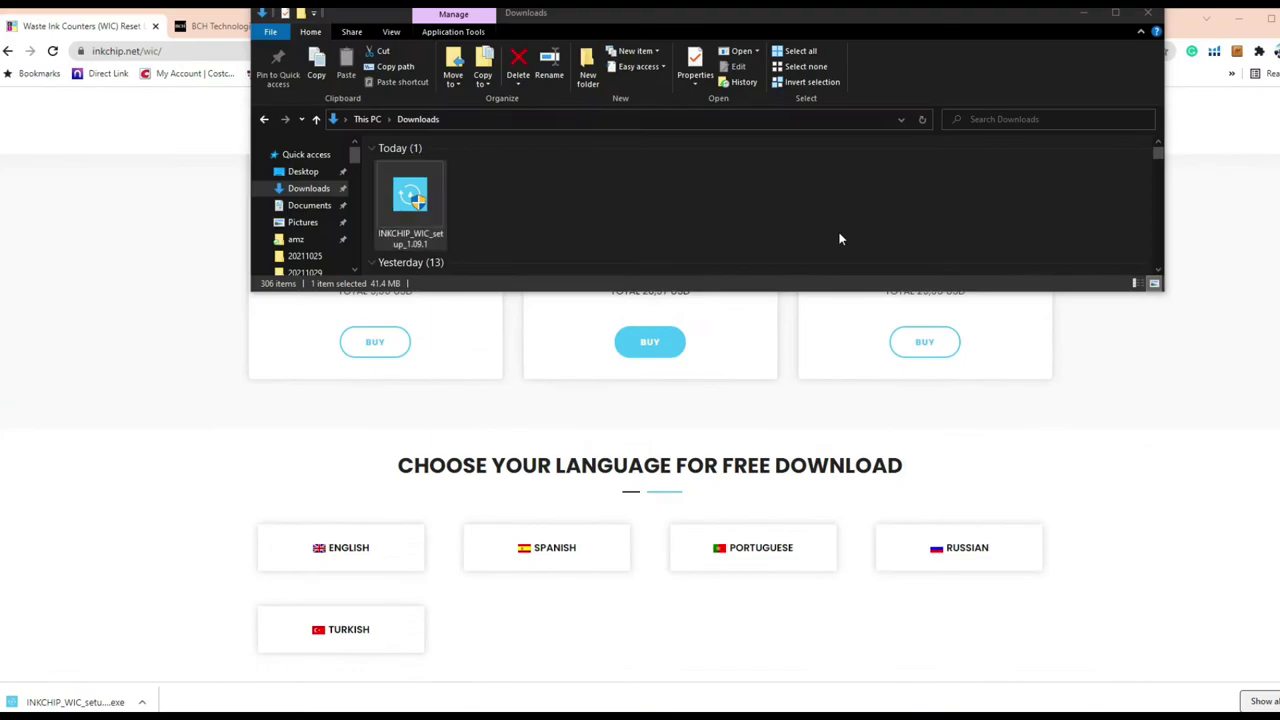
Install Inkchip WIC from the downloaded INKCHIP_WIC_setup_1.09.1 file and try to launch its English version.
double_click(430, 225)
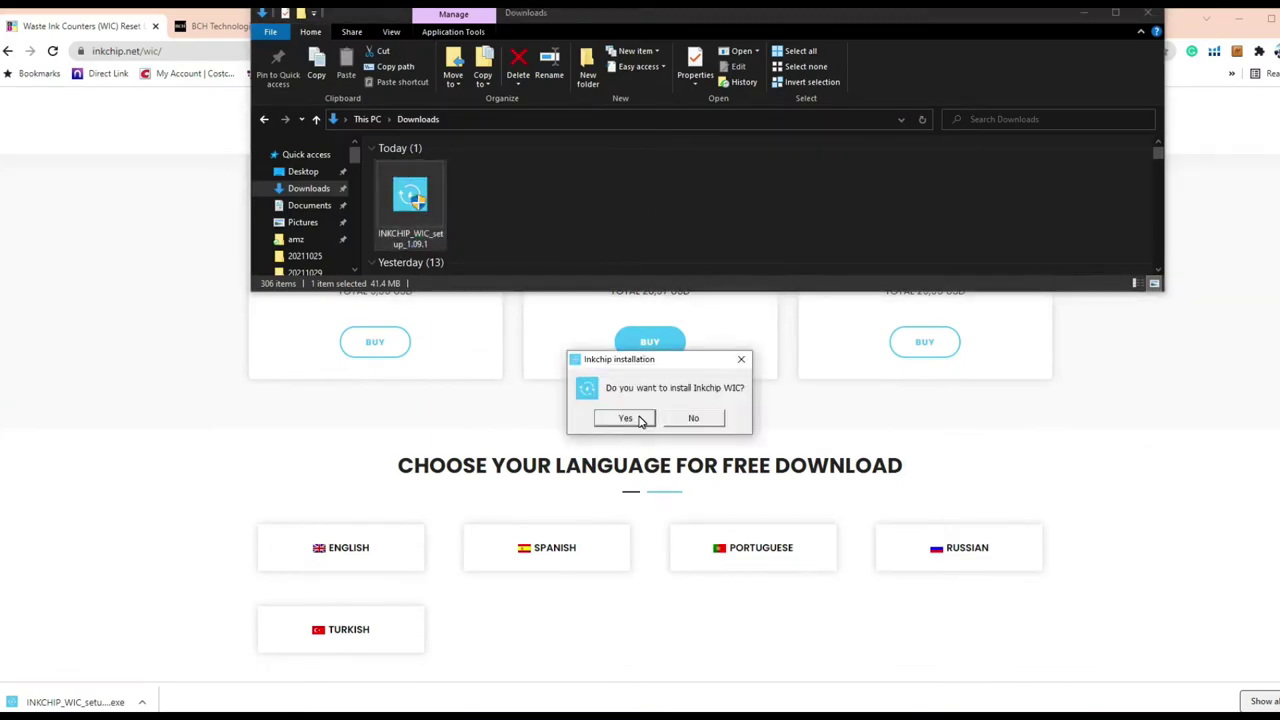
click(626, 418)
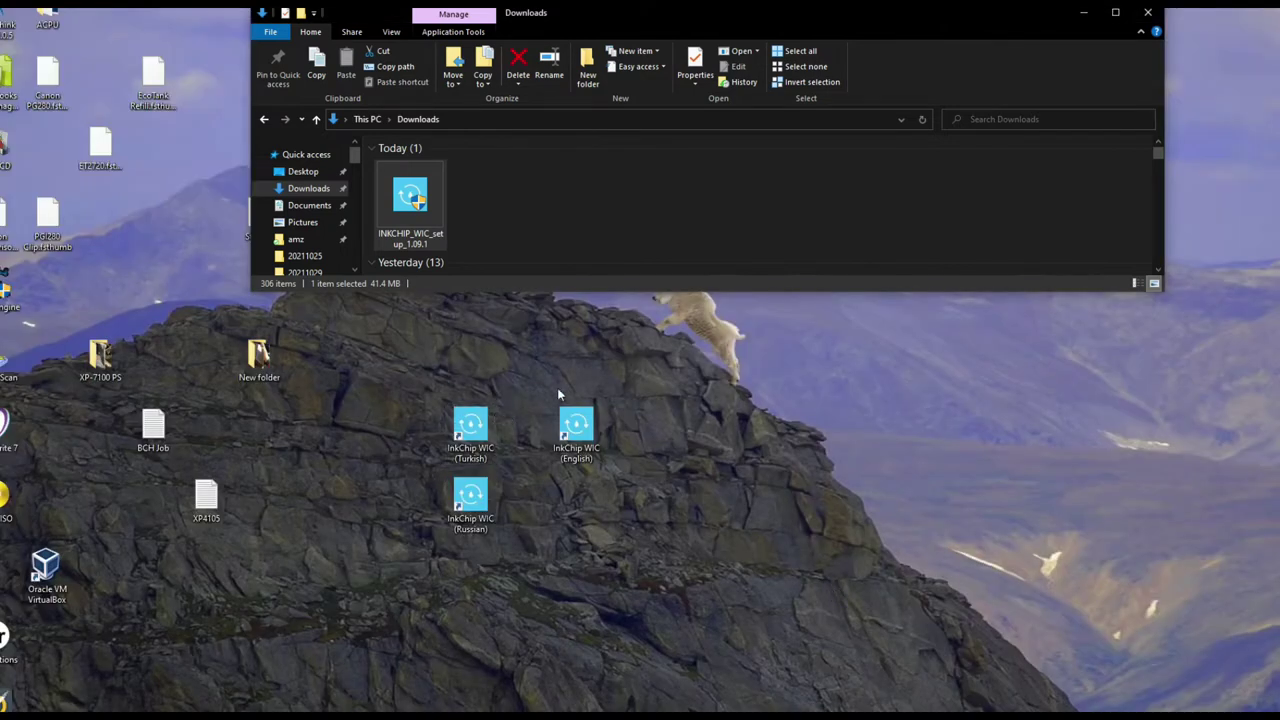
double_click(583, 426)
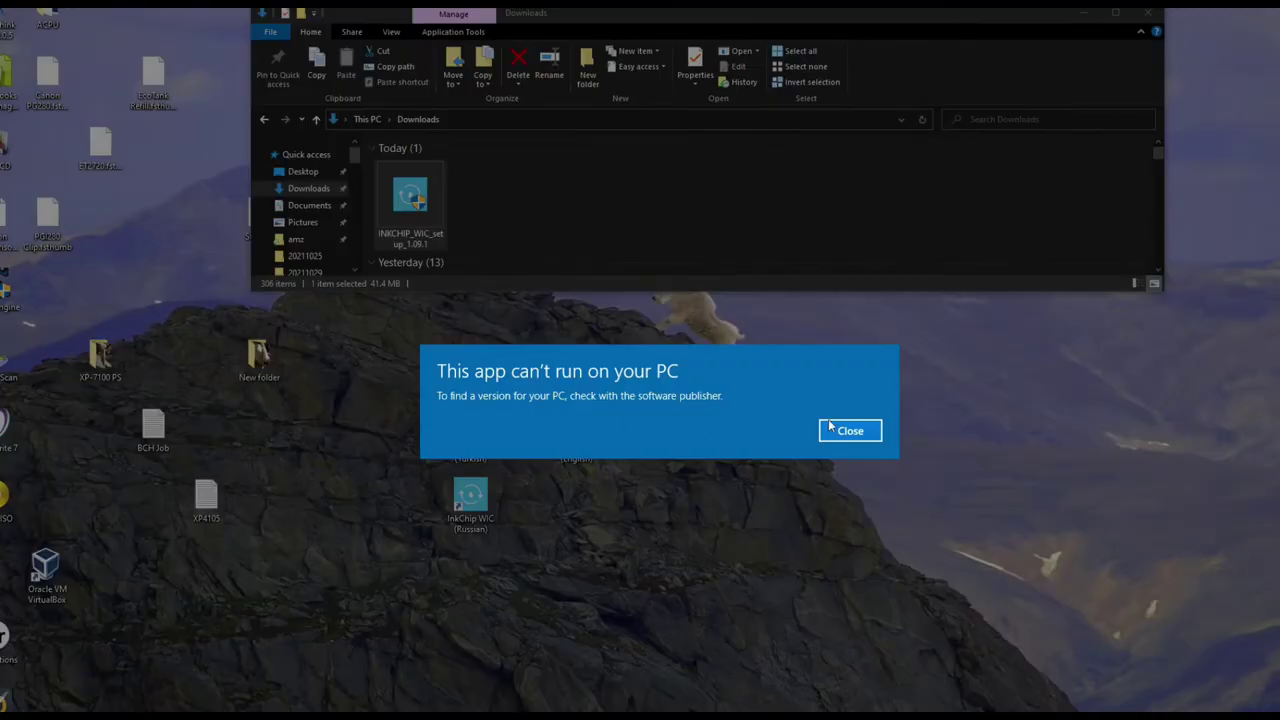
click(831, 428)
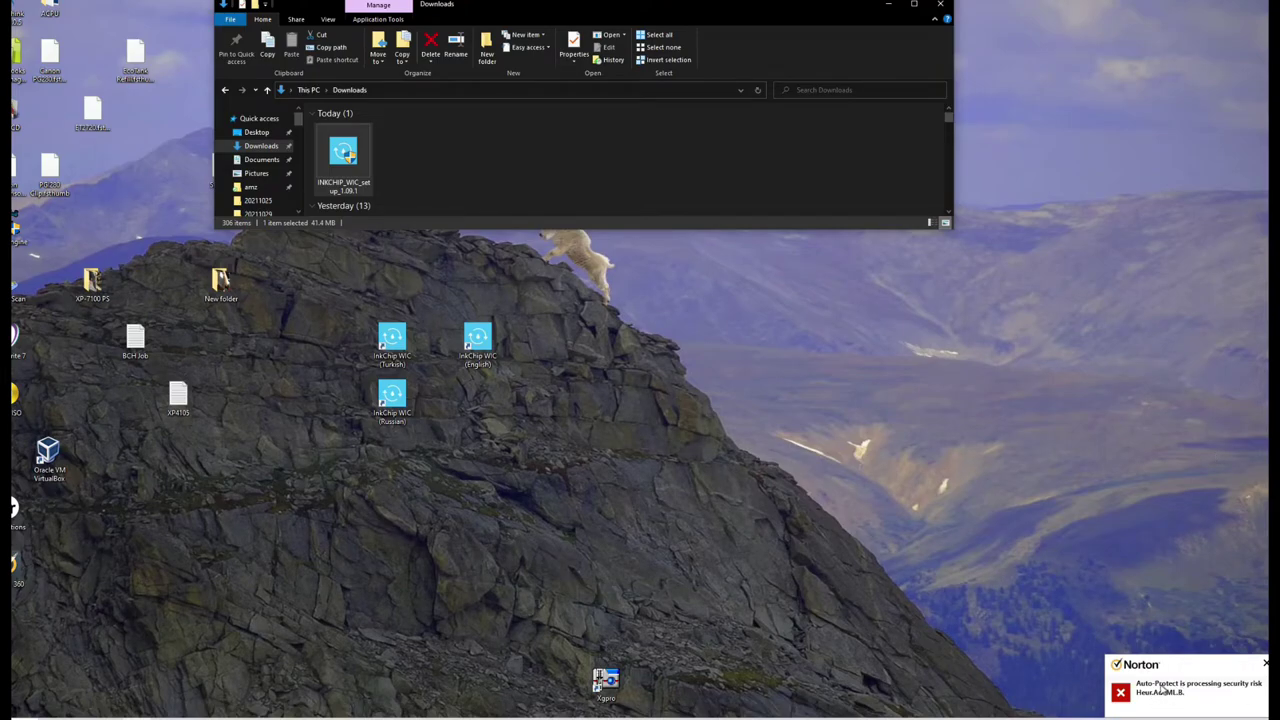
Switch to Norton 360 and open its security history to examine the blocked InkChip WIC.exe entry.
click(1161, 690)
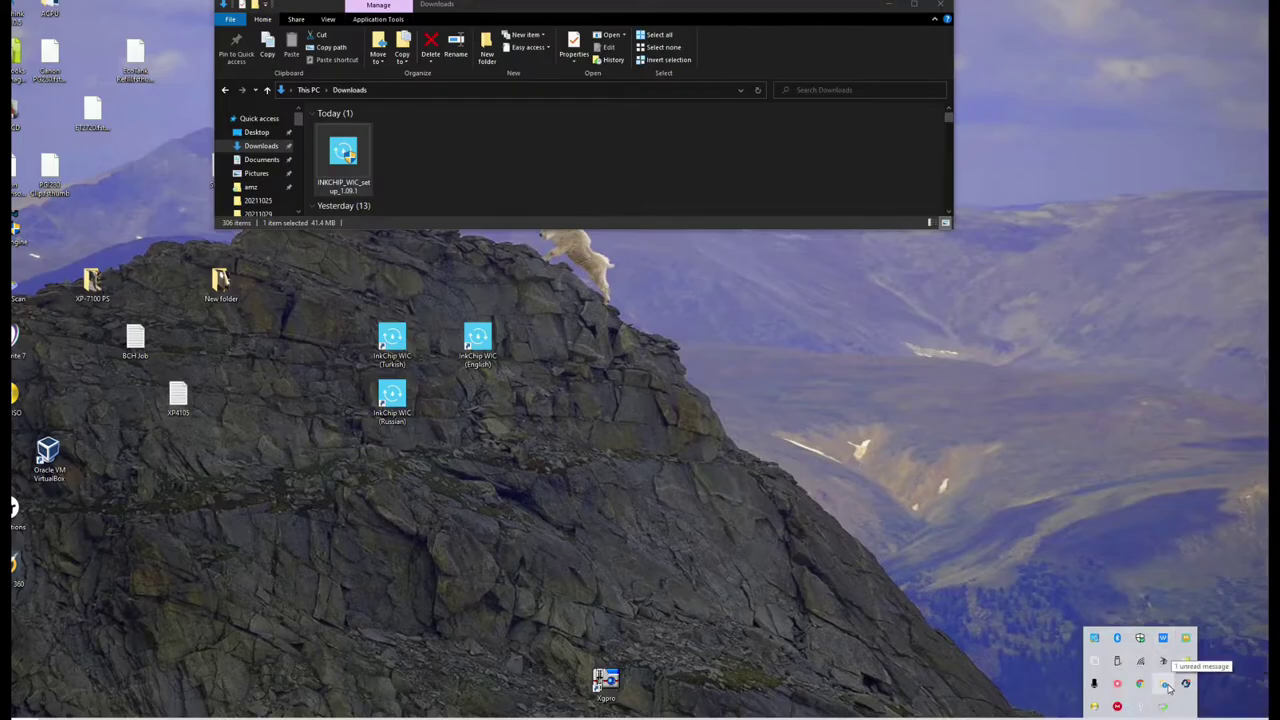
click(1165, 688)
right_click(1165, 688)
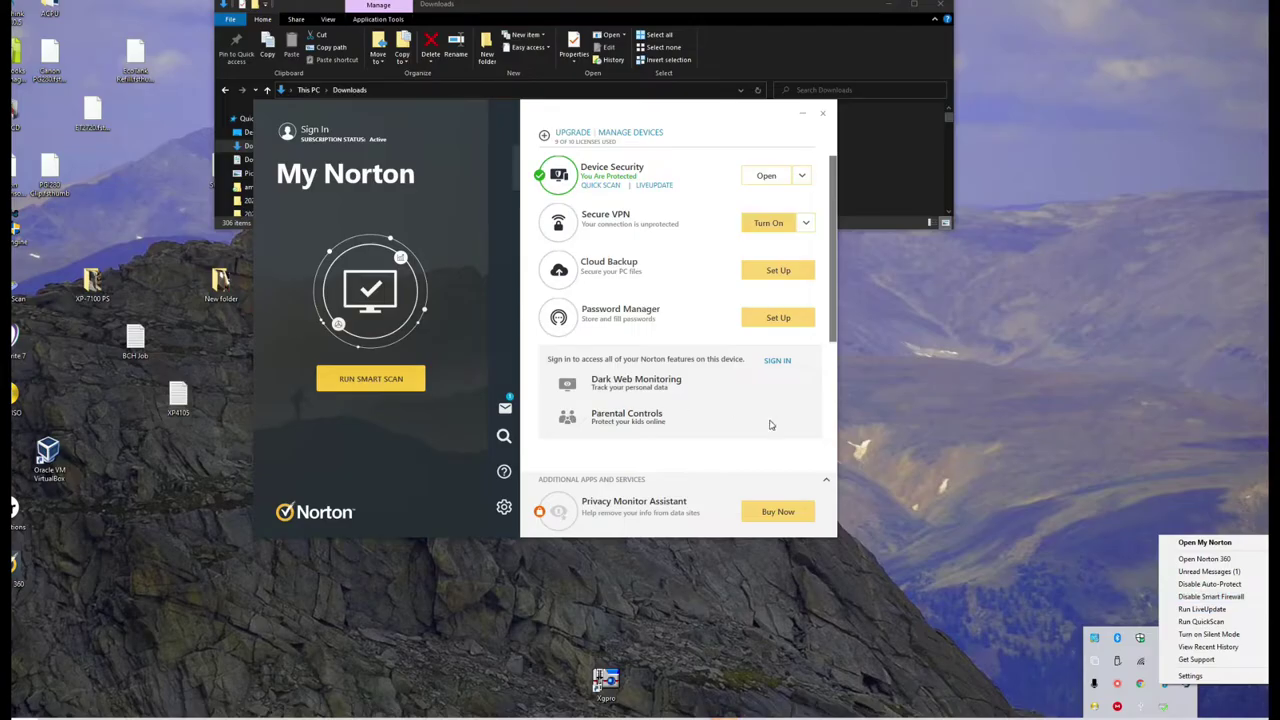
click(833, 373)
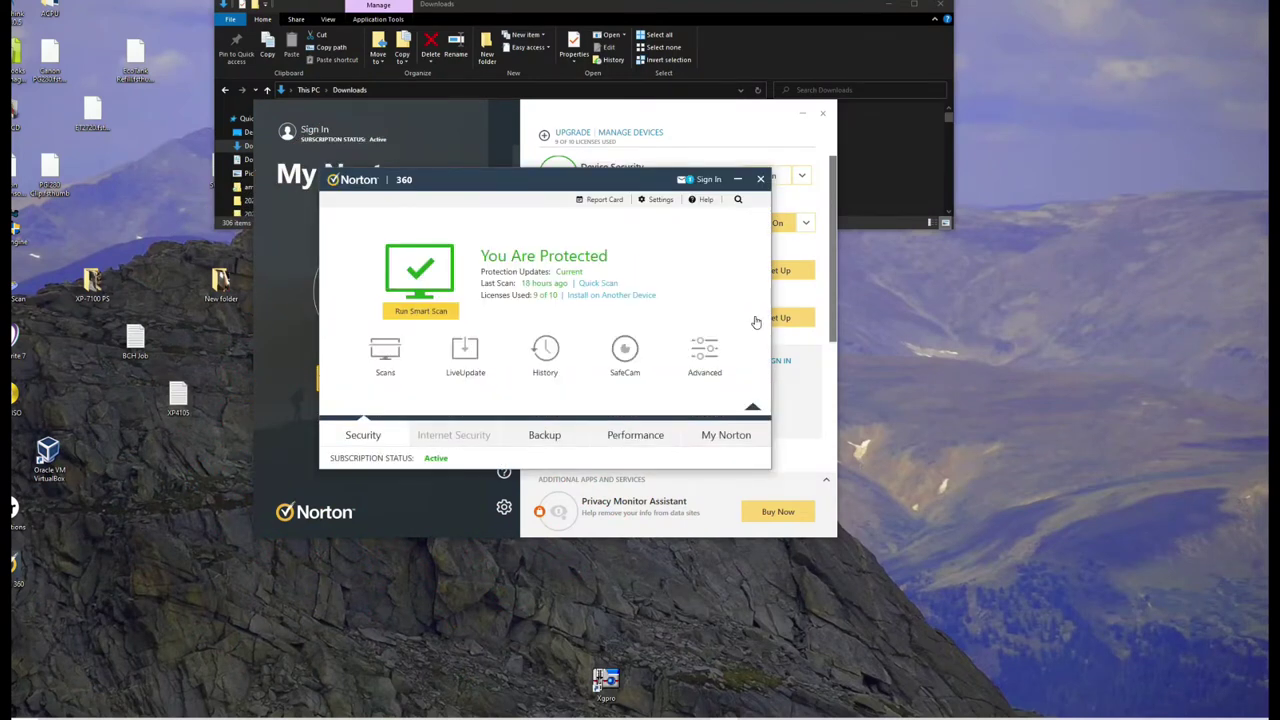
click(545, 350)
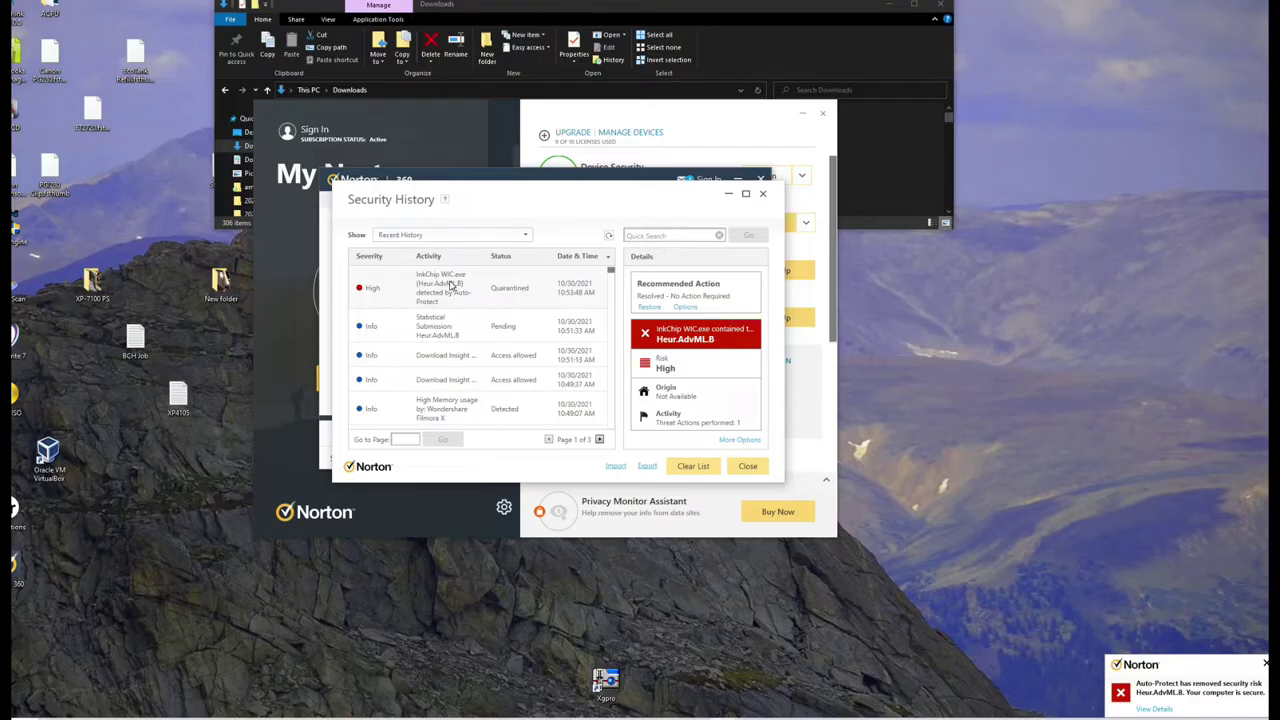
Restore InkChip WIC.exe from quarantine with the file excluded from future scans, replacing the existing copy, and close Norton 360.
click(652, 307)
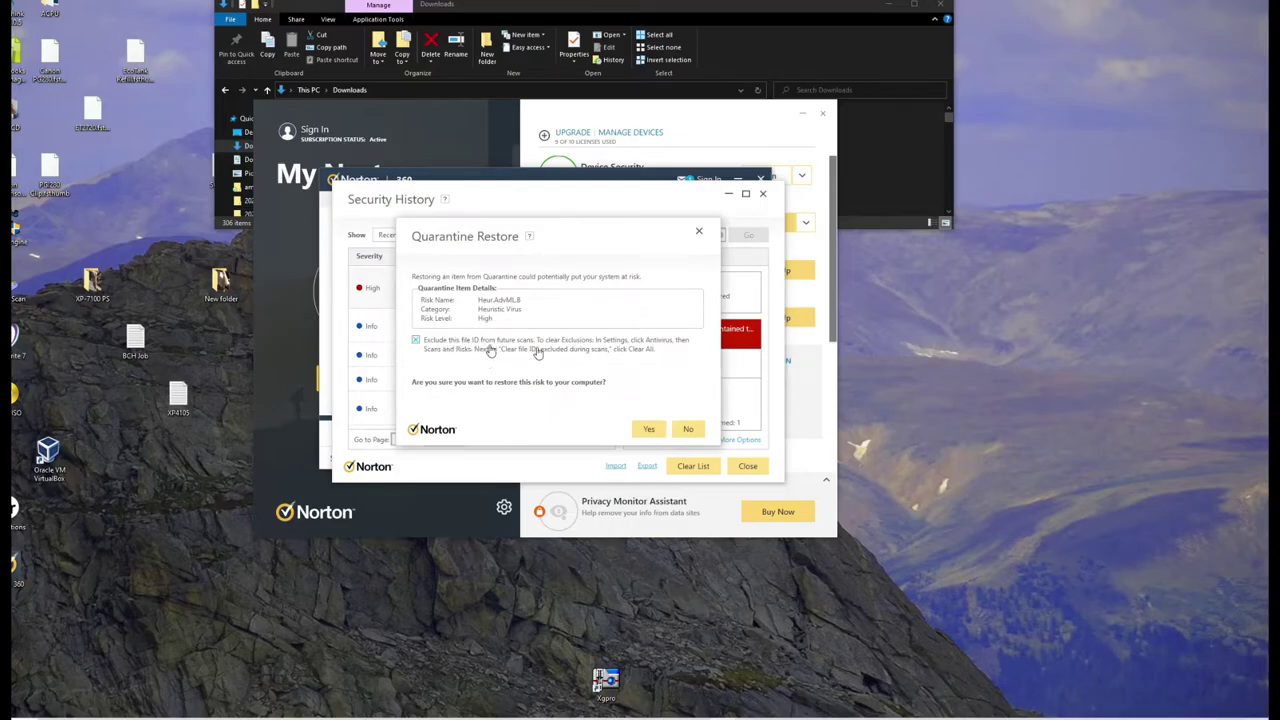
click(653, 432)
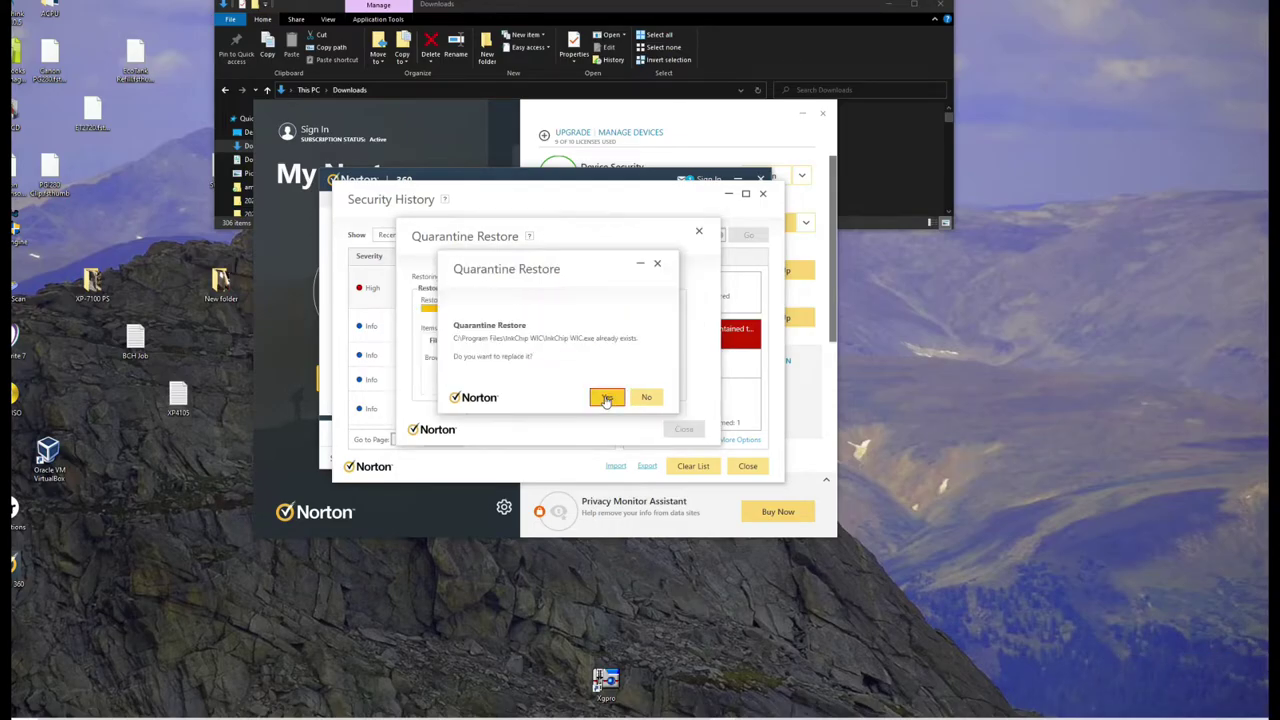
click(684, 430)
click(747, 466)
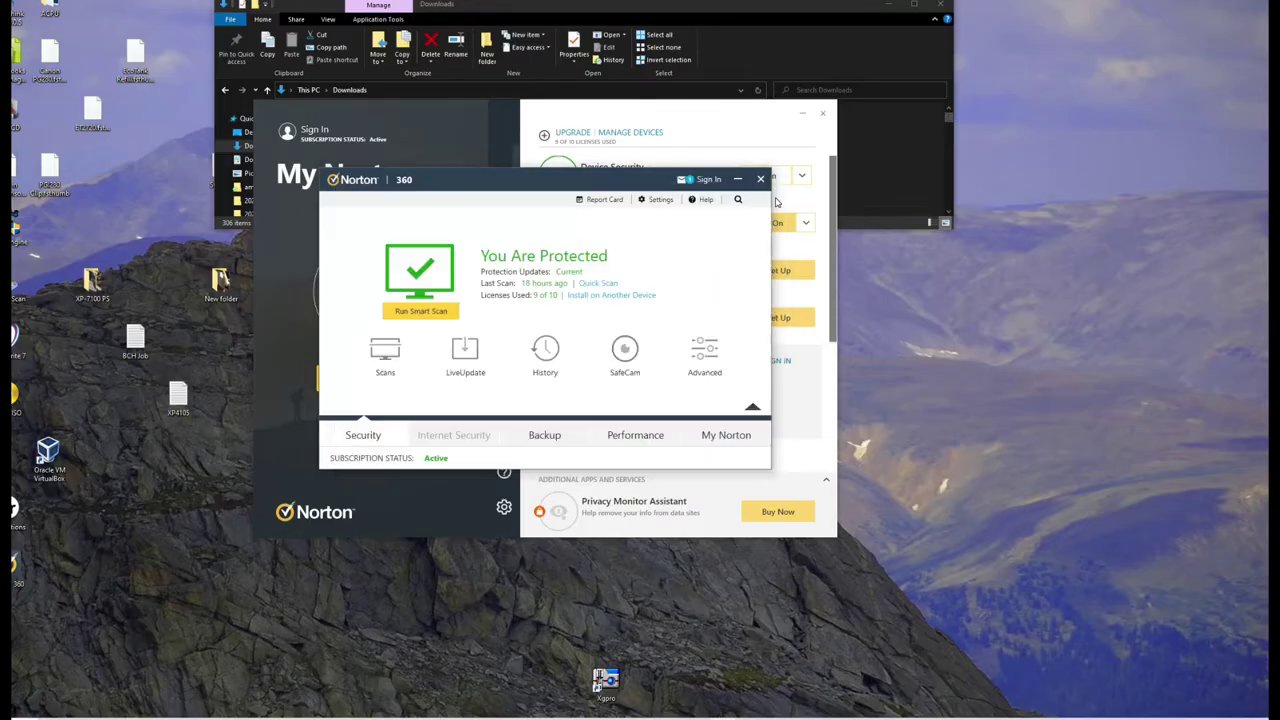
click(760, 180)
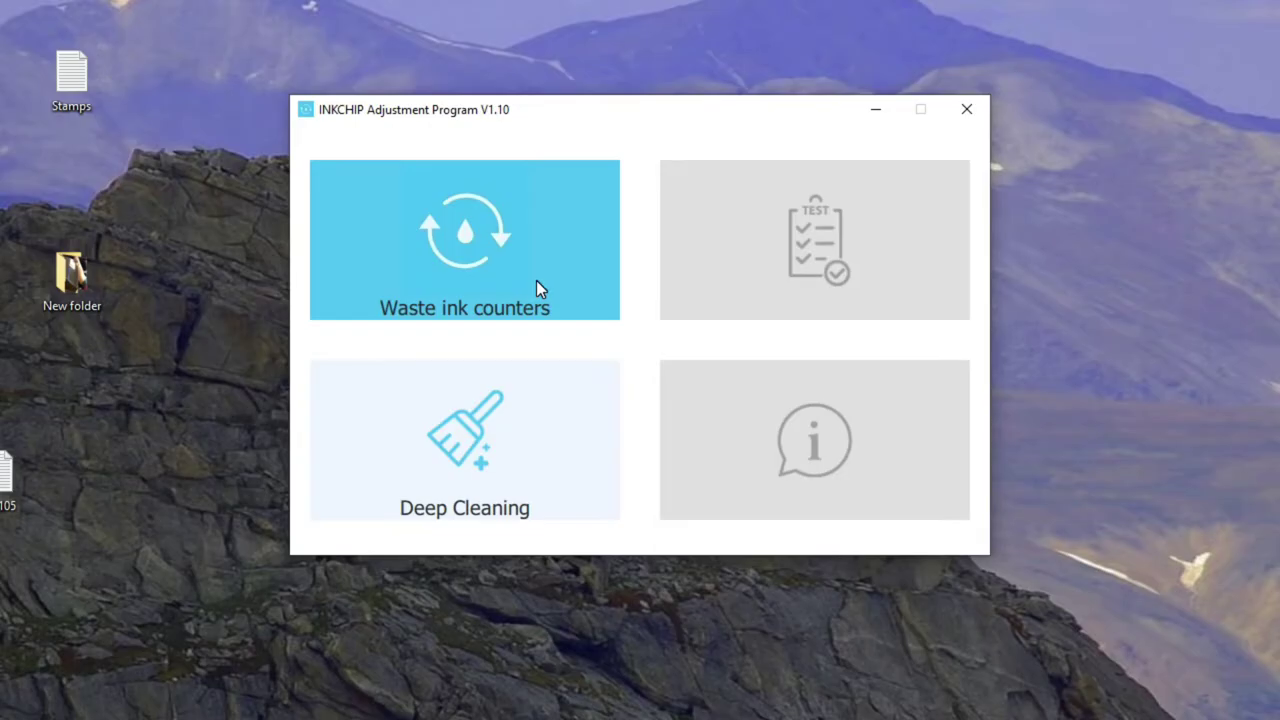
In the INKCHIP Adjustment Program, select the ET-2760 Series printer for waste ink counters and read its counters.
click(537, 283)
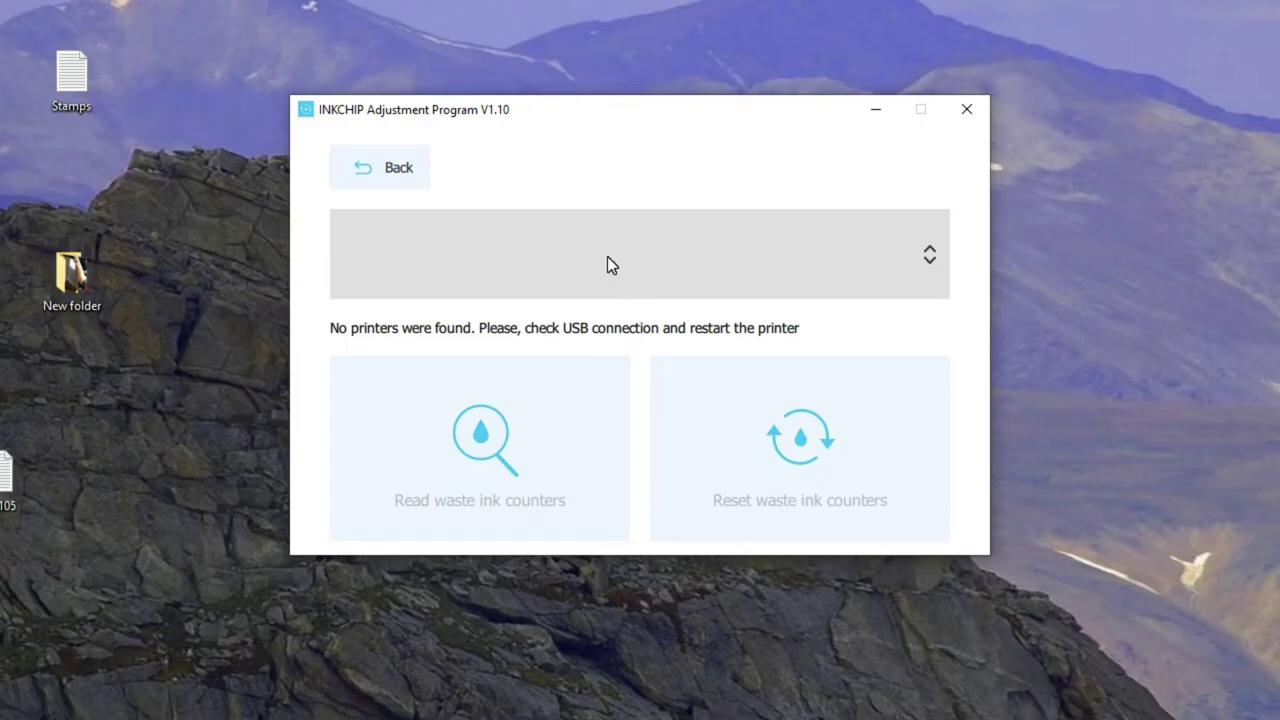
click(833, 253)
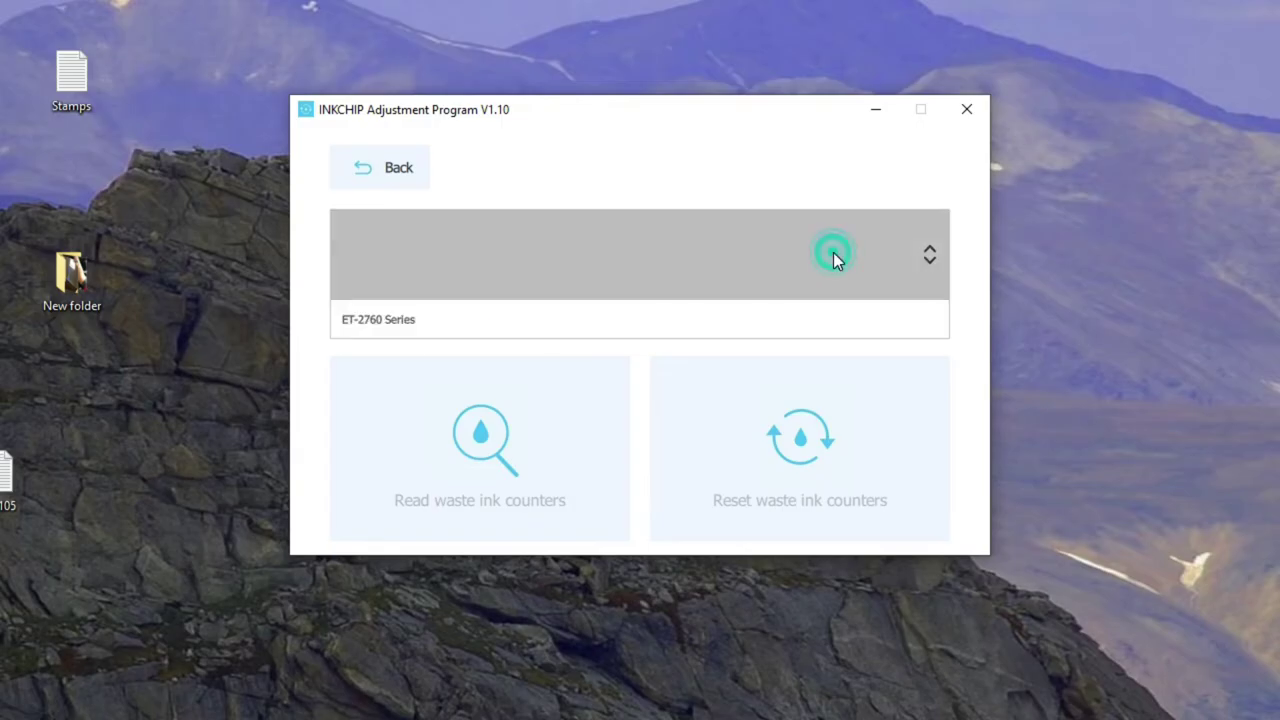
click(390, 322)
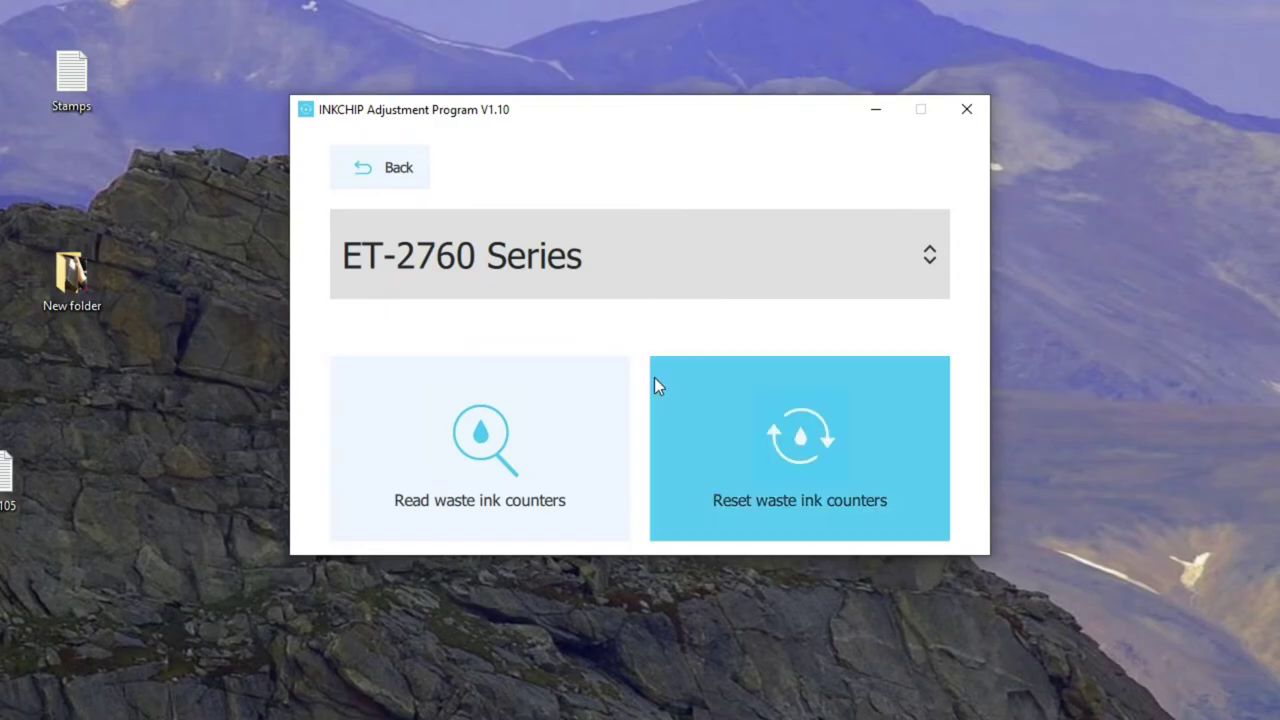
click(544, 492)
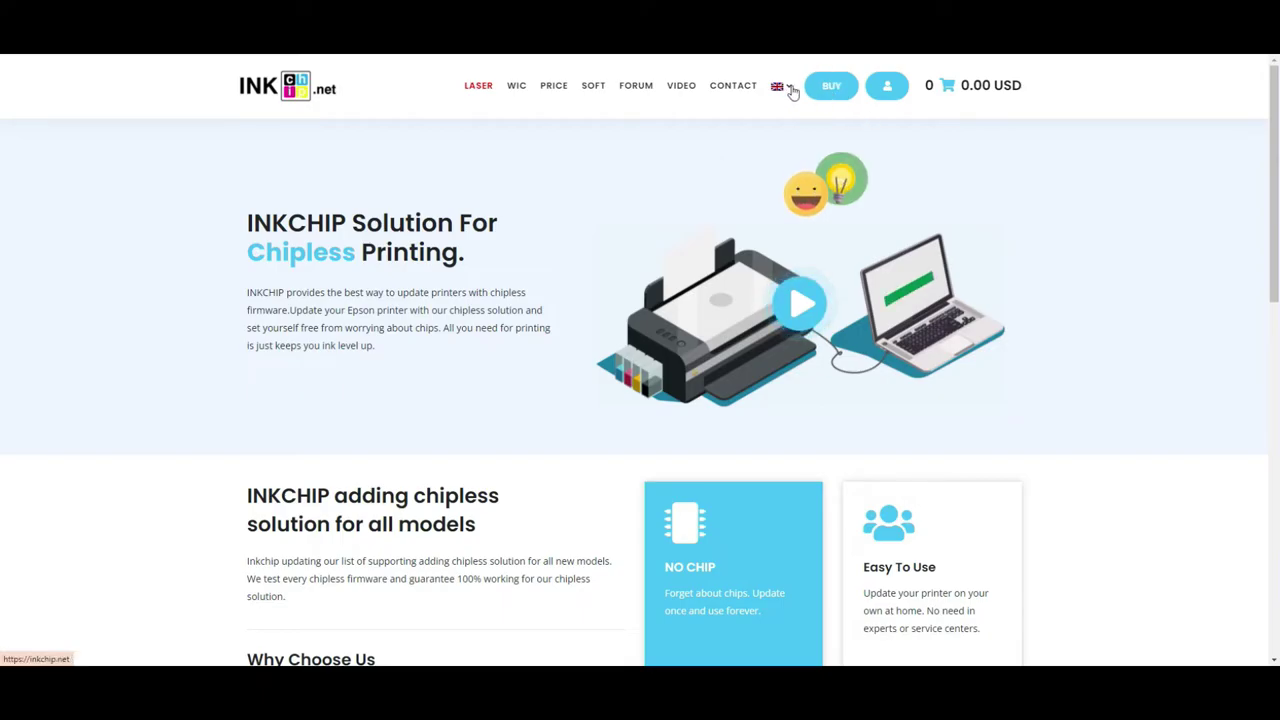
Switch to the INKCHIP website's price list and add one WIC Adjustment Program code to the cart.
click(843, 94)
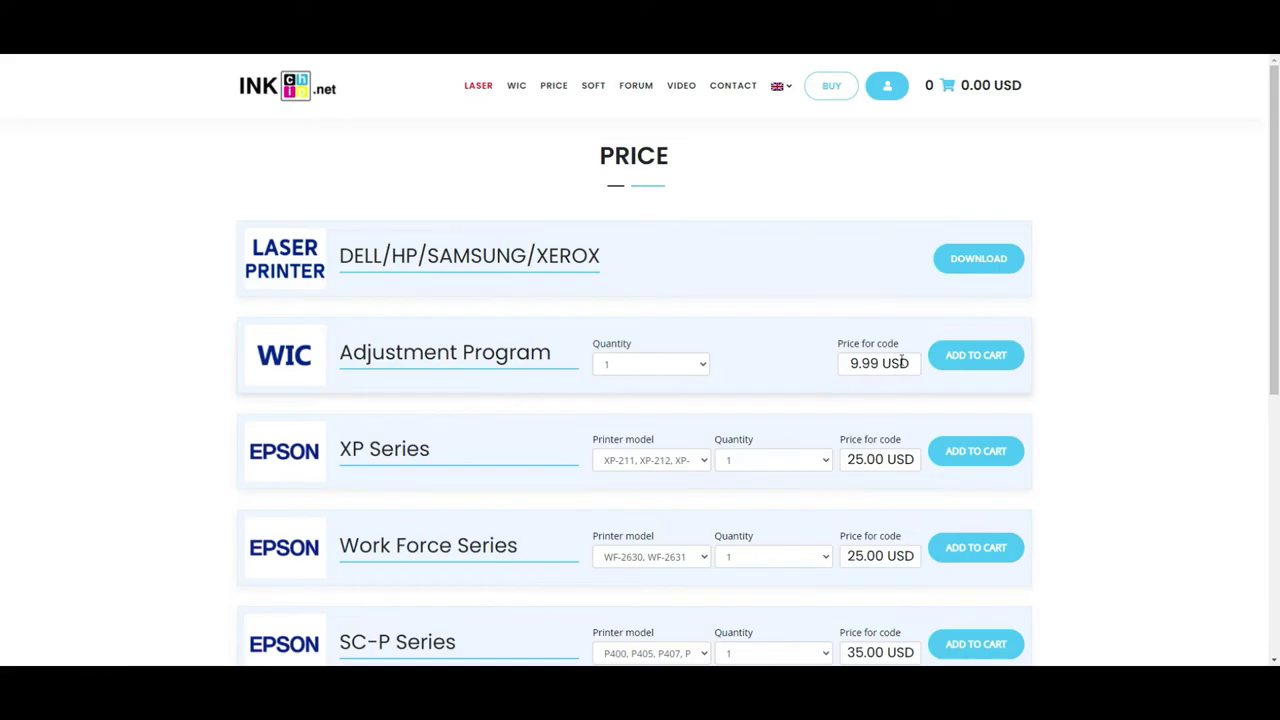
click(976, 362)
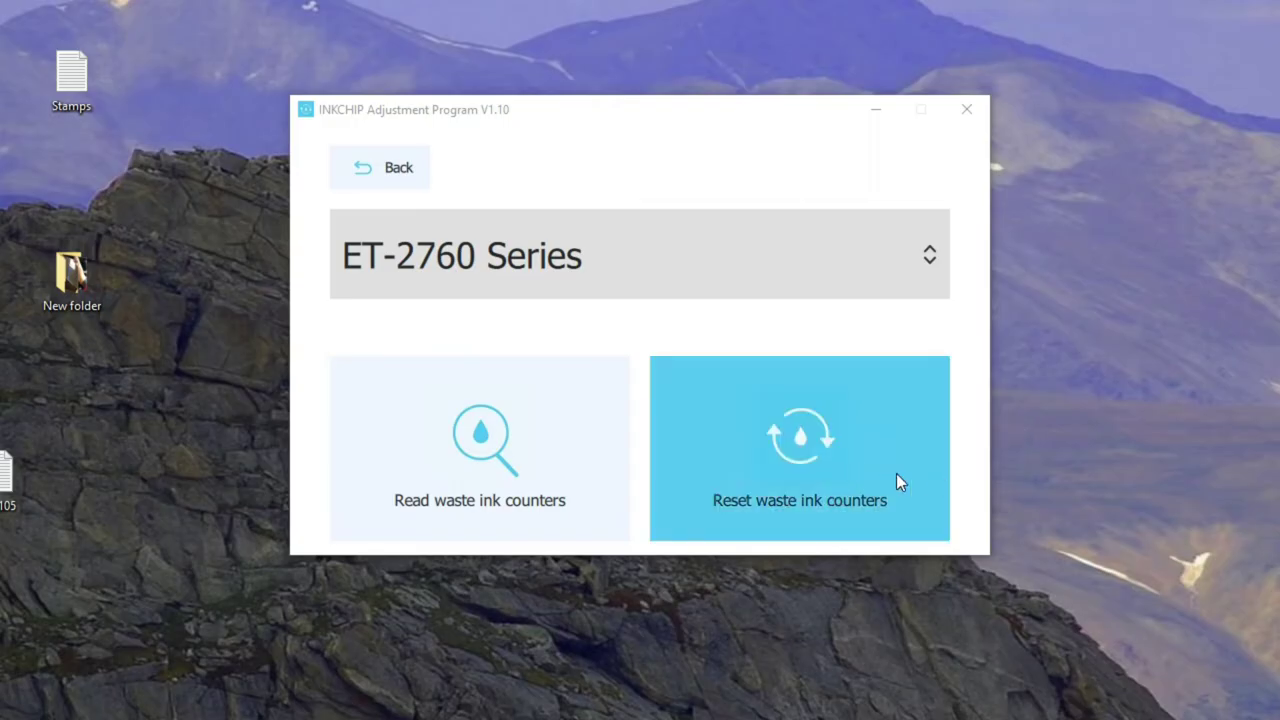
Reset the ET-2760's waste ink counters in the INKCHIP Adjustment Program by pasting the purchased reset key and confirming it.
click(822, 472)
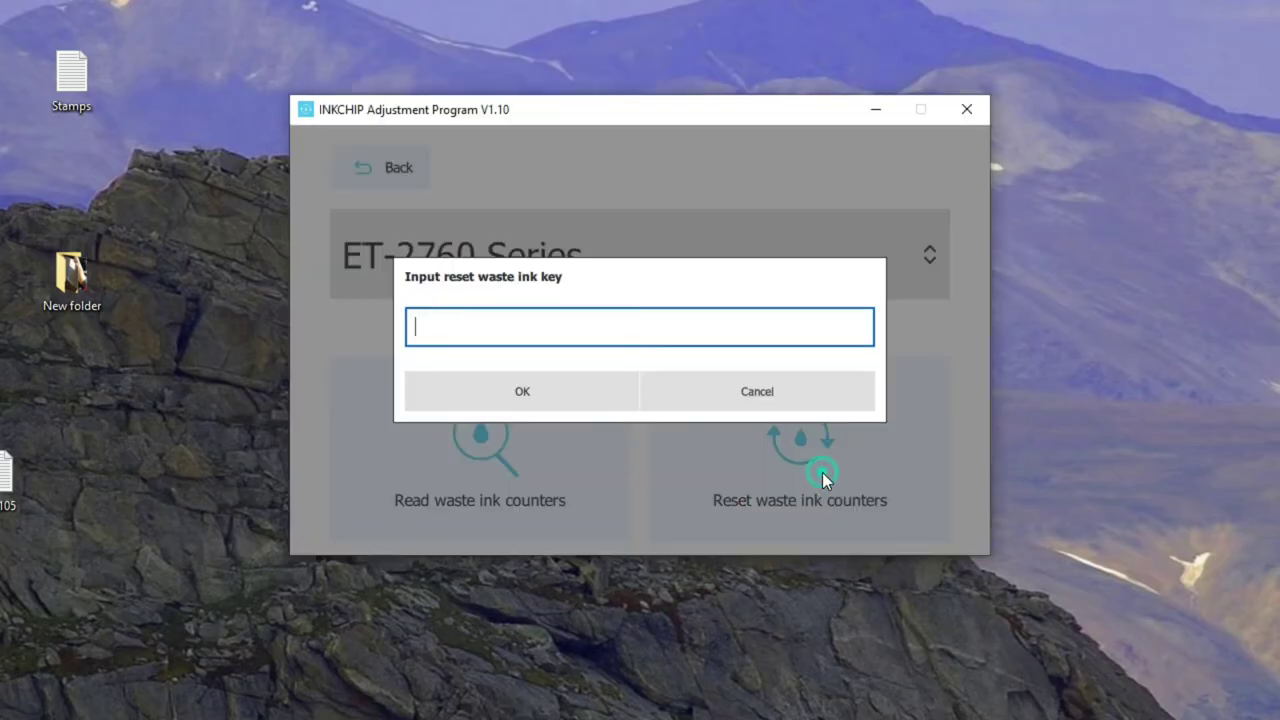
right_click(511, 320)
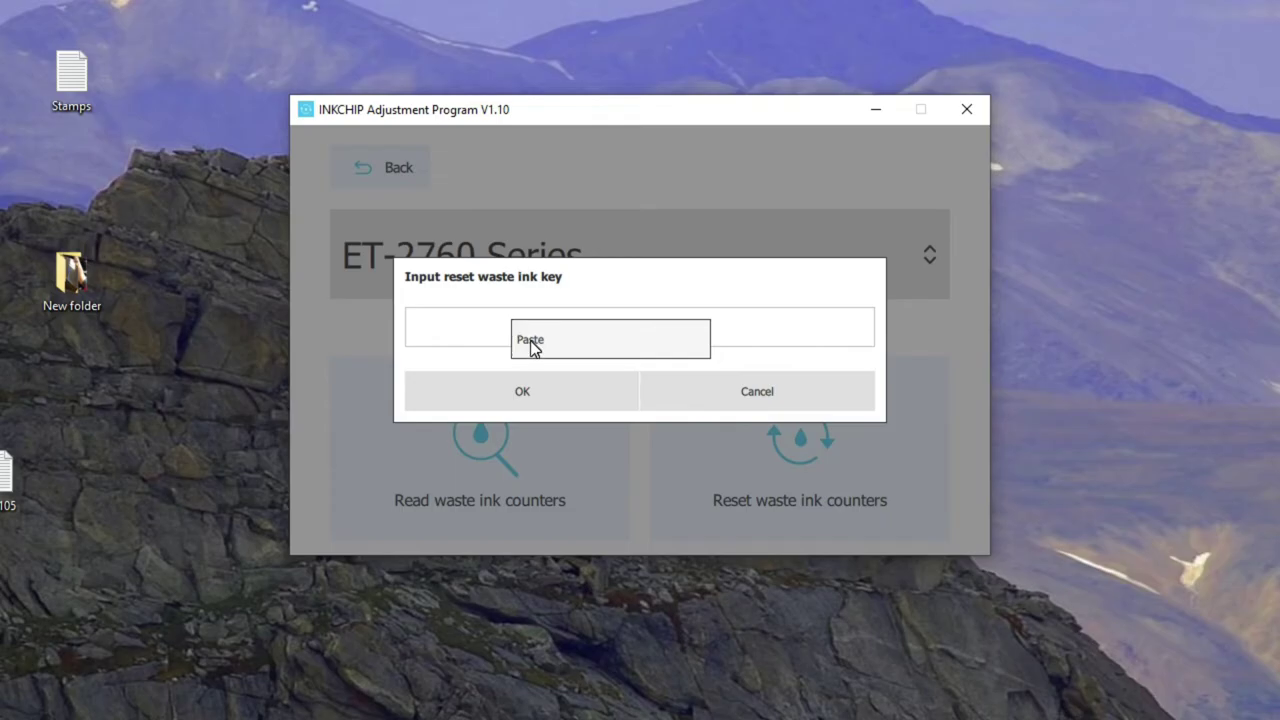
click(530, 340)
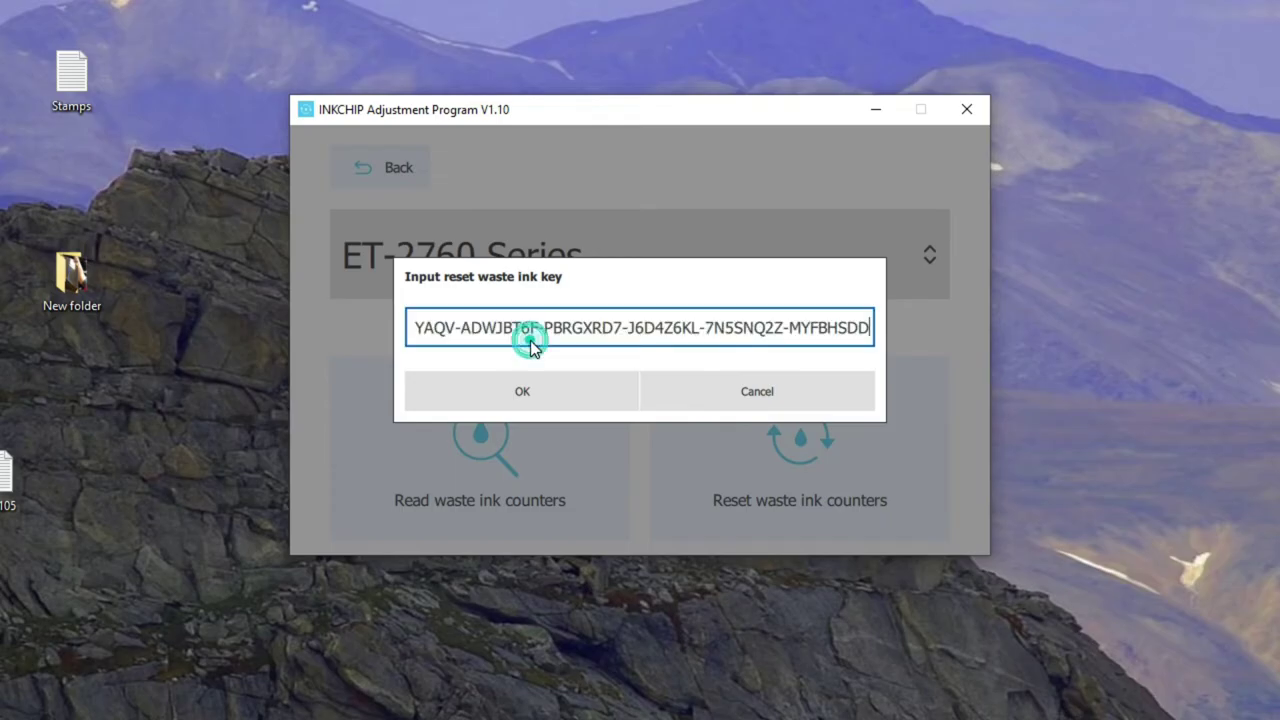
click(580, 391)
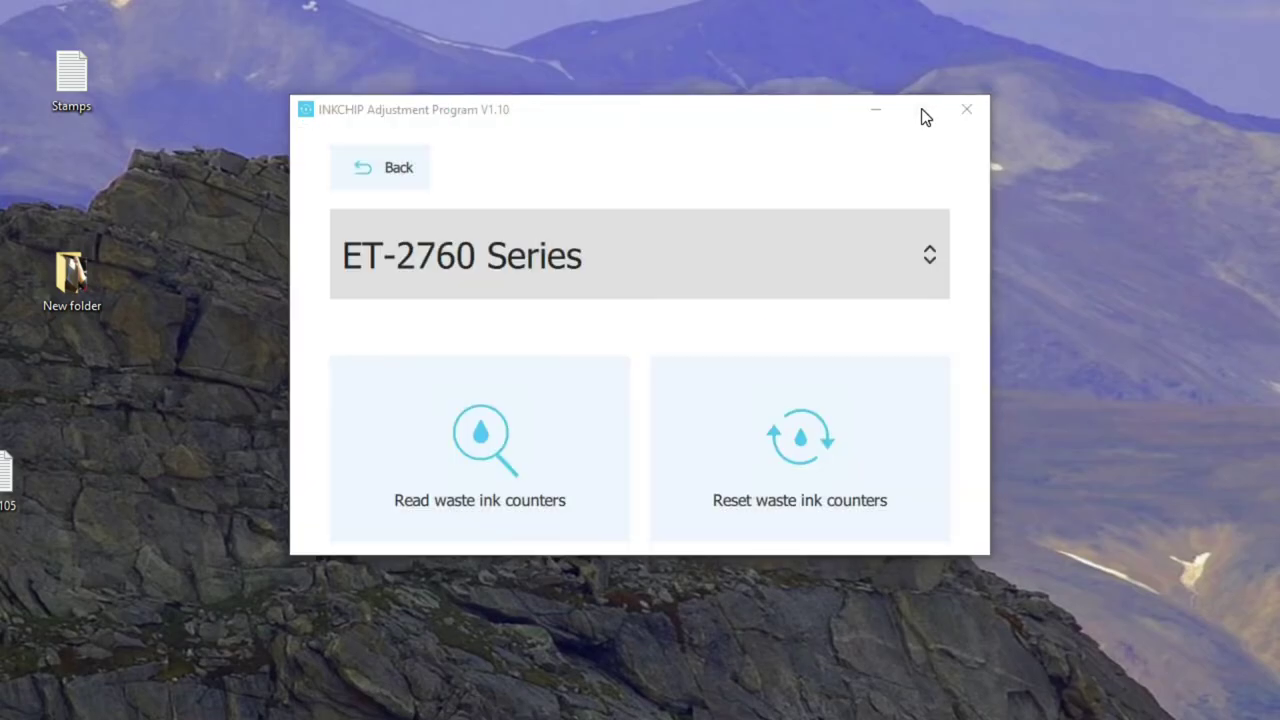
Read the ET-2760's waste ink counters again after the reset, and open the Deep Cleaning function.
click(537, 512)
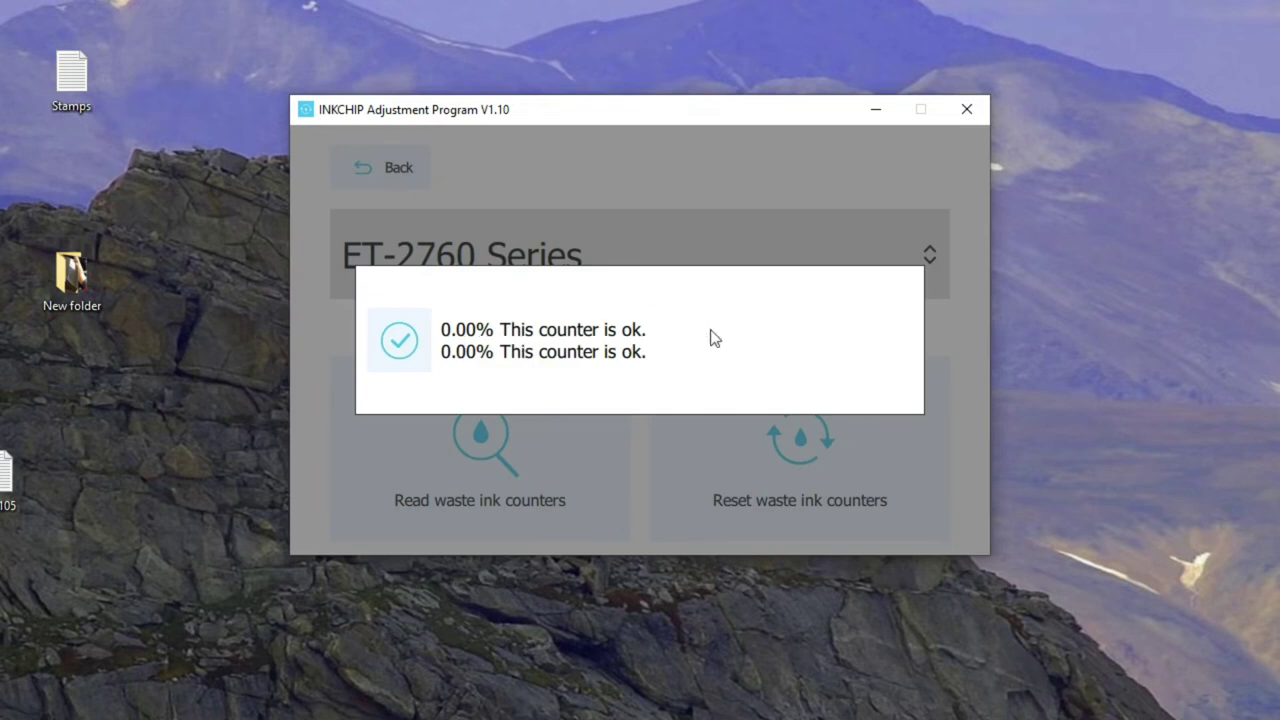
click(968, 112)
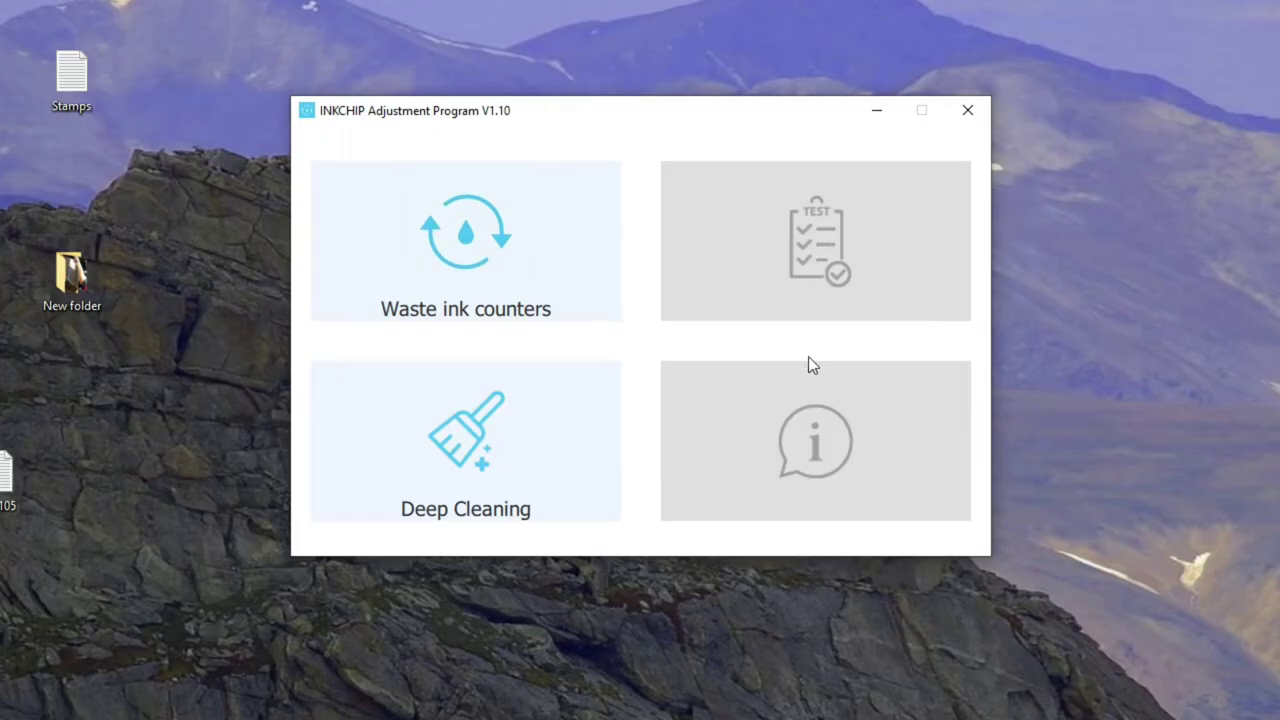
click(476, 463)
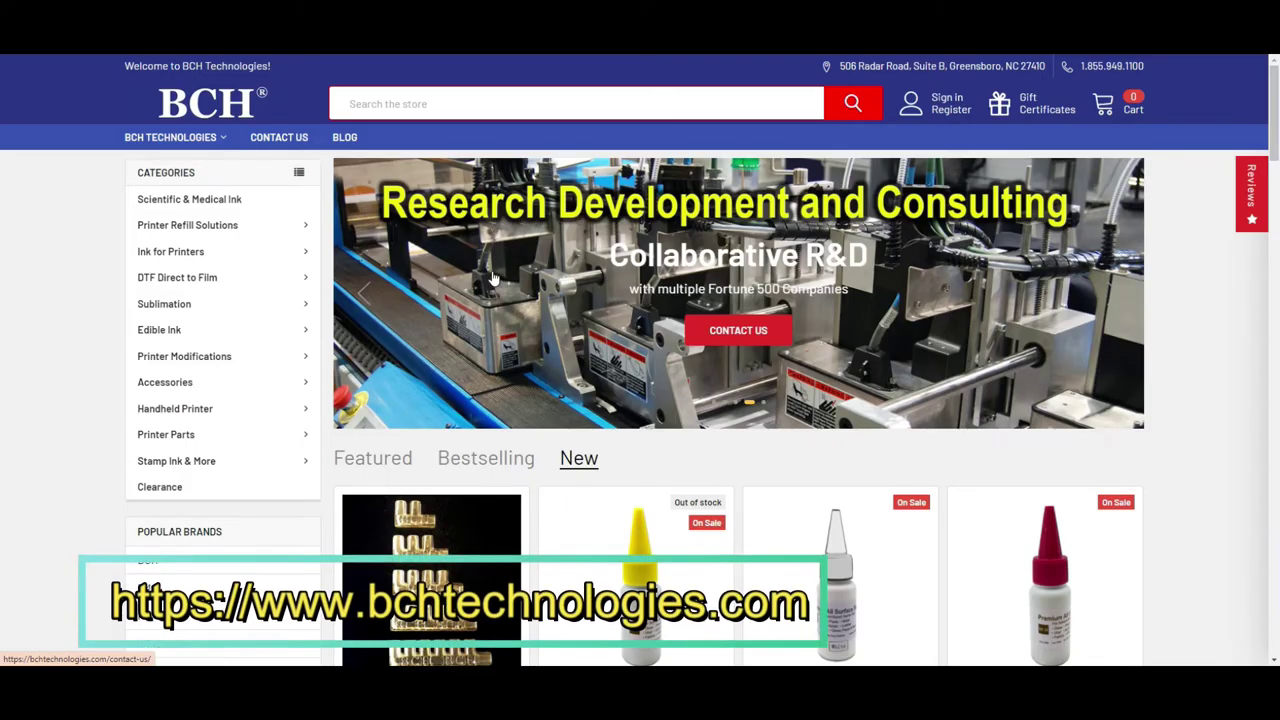
On the BCH Technologies store website, open the Waste Tank product category under Accessories.
mouse_move(197, 352)
mouse_move(195, 387)
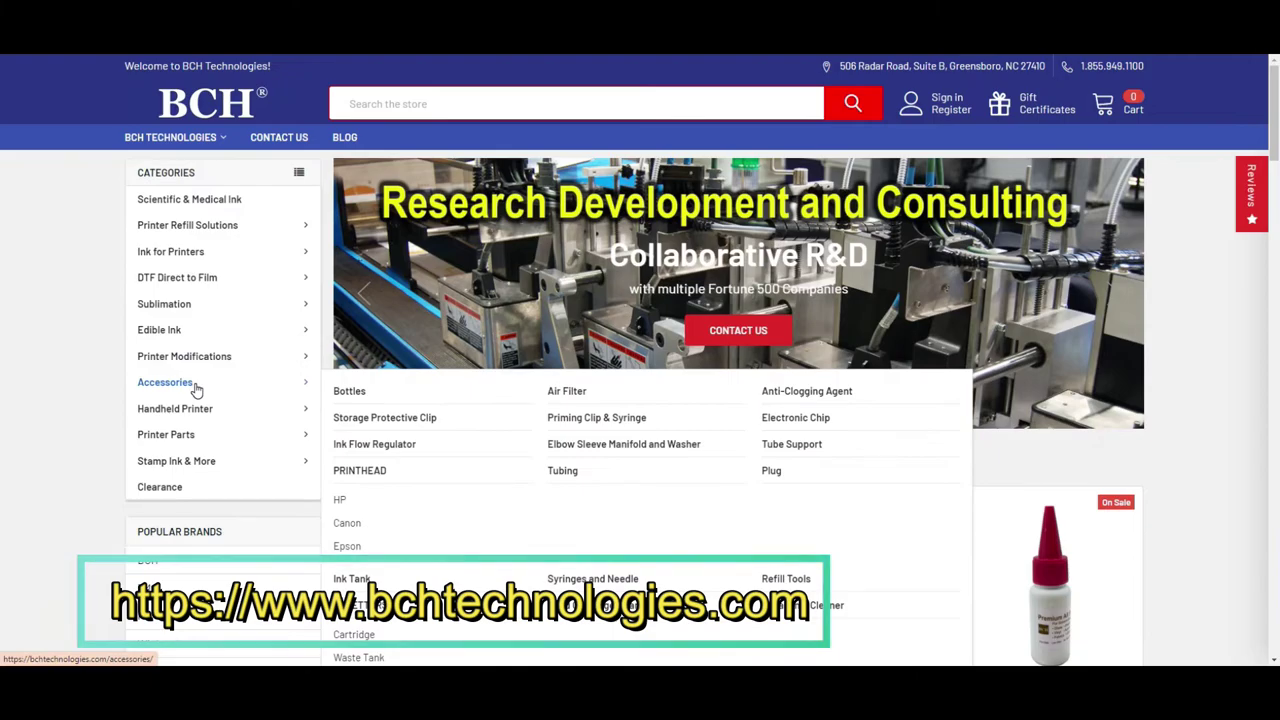
scroll(469, 257, down, 3)
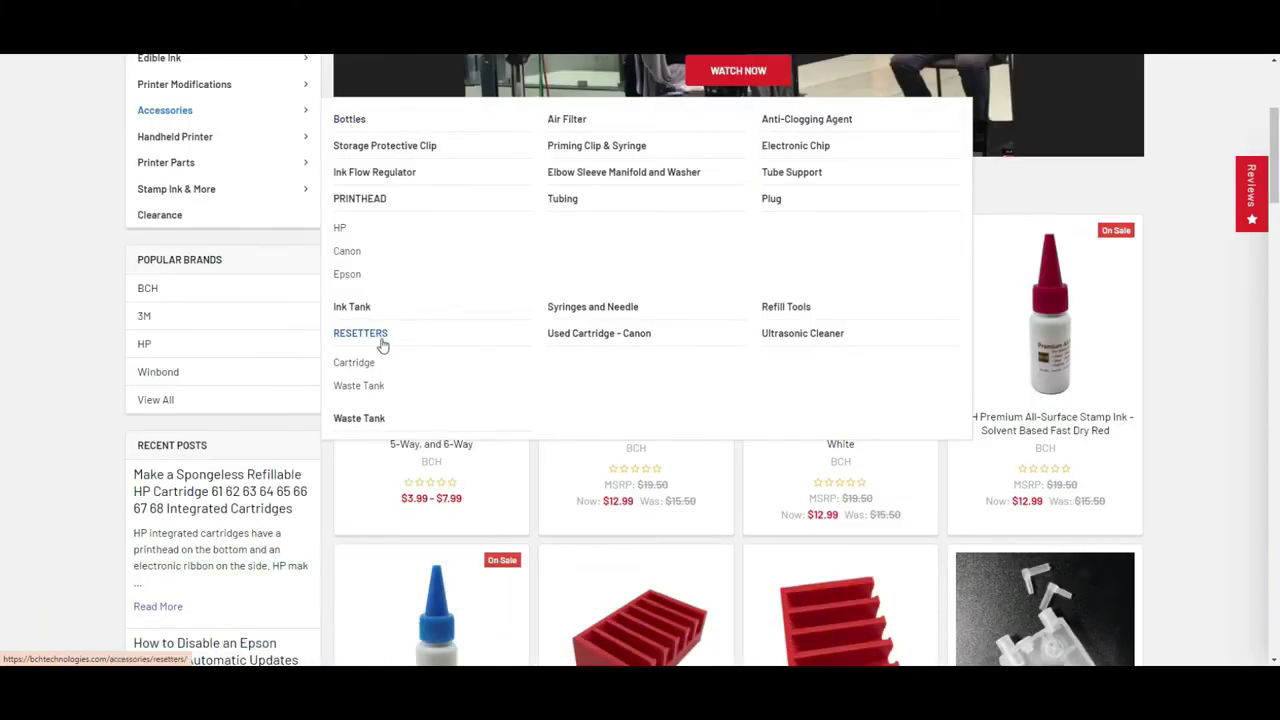
click(370, 423)
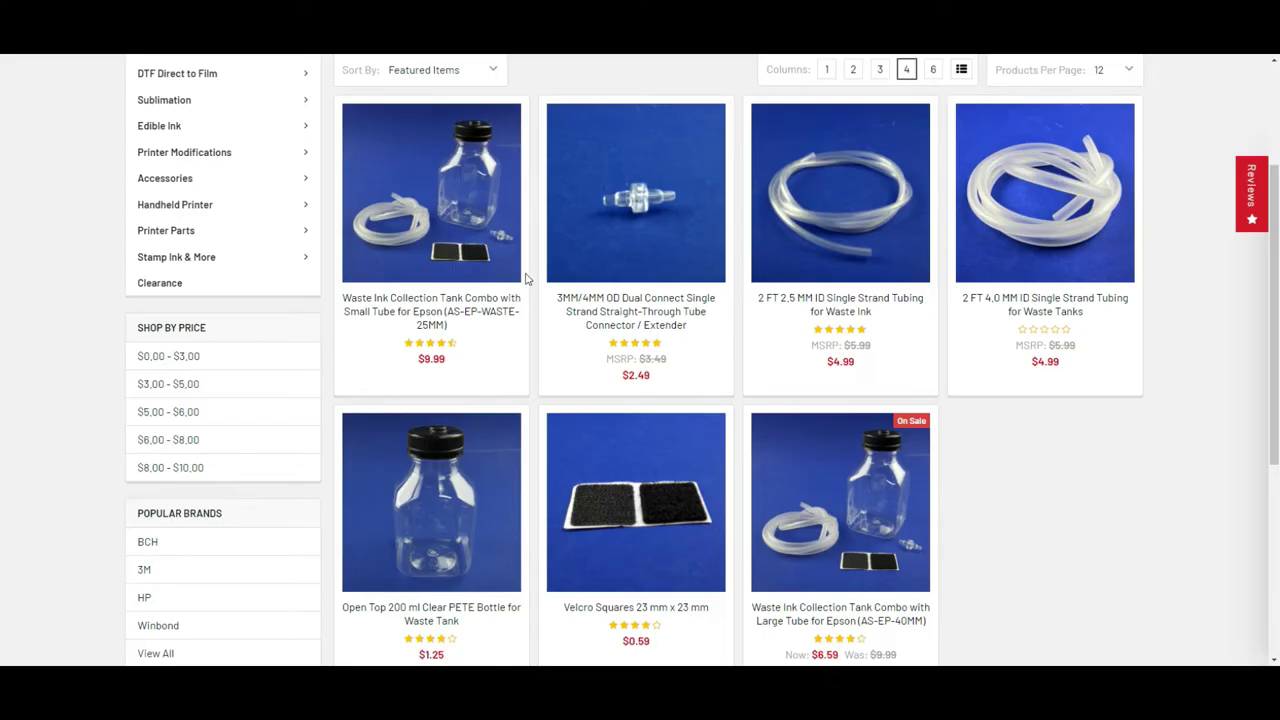
Compare the small-tube waste ink collection tank combo with the 2.5 mm and 4.0 mm ID single strand tubing.
mouse_move(505, 250)
mouse_move(842, 248)
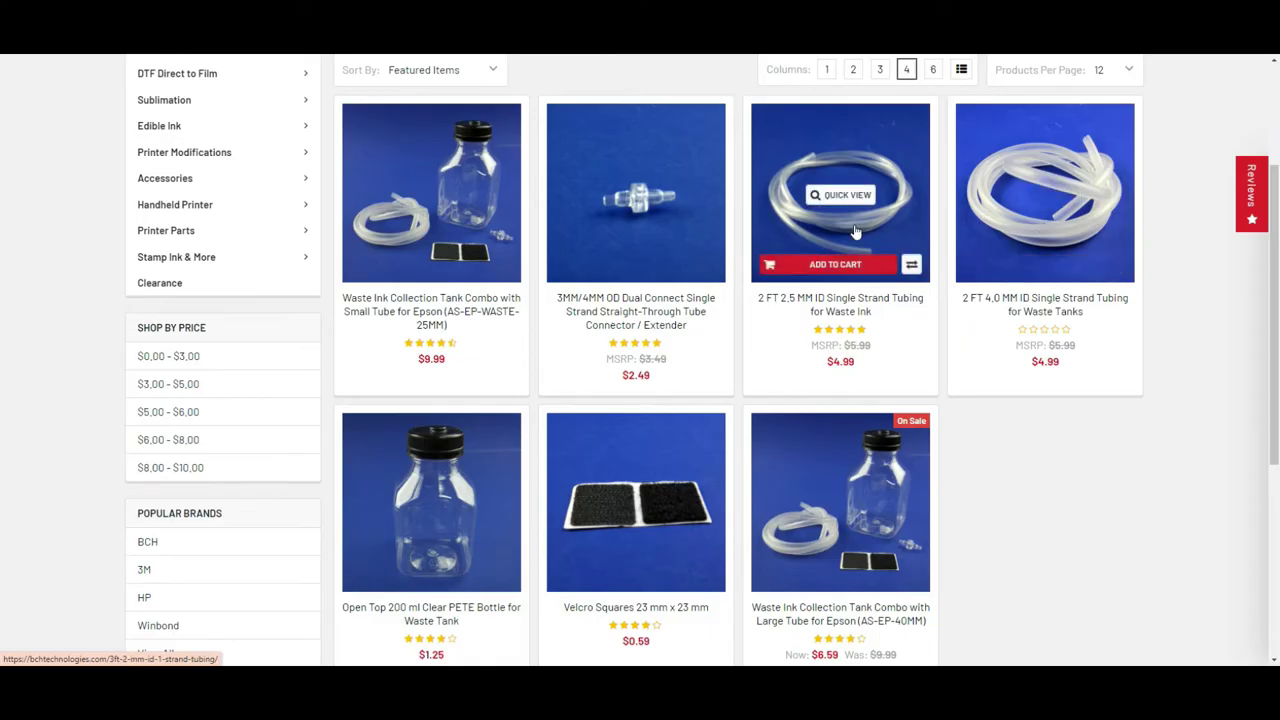
mouse_move(1060, 234)
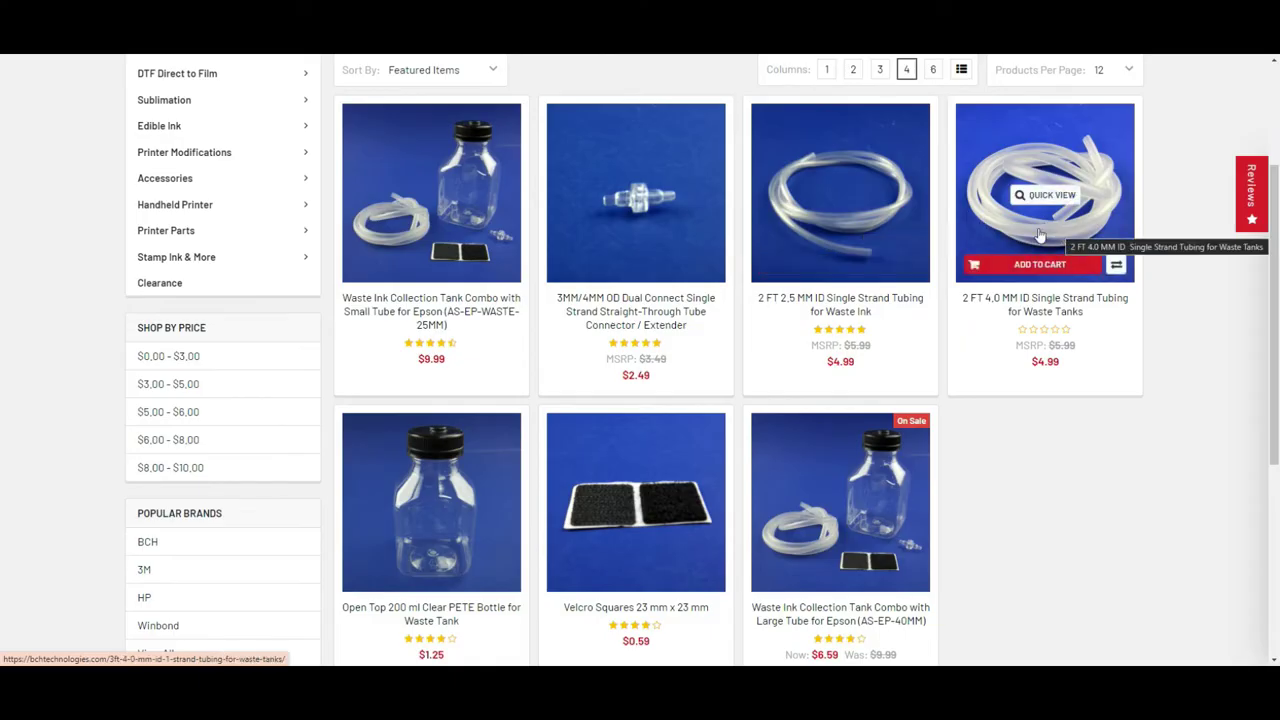
mouse_move(872, 232)
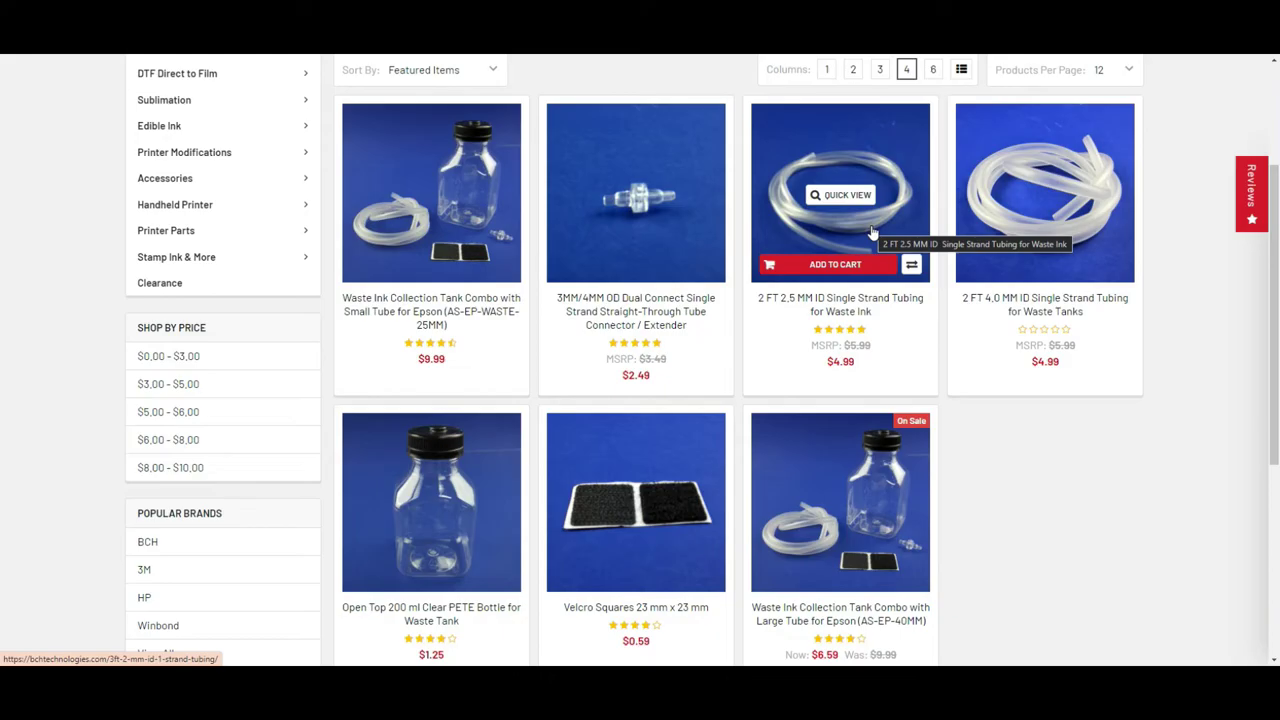
mouse_move(995, 232)
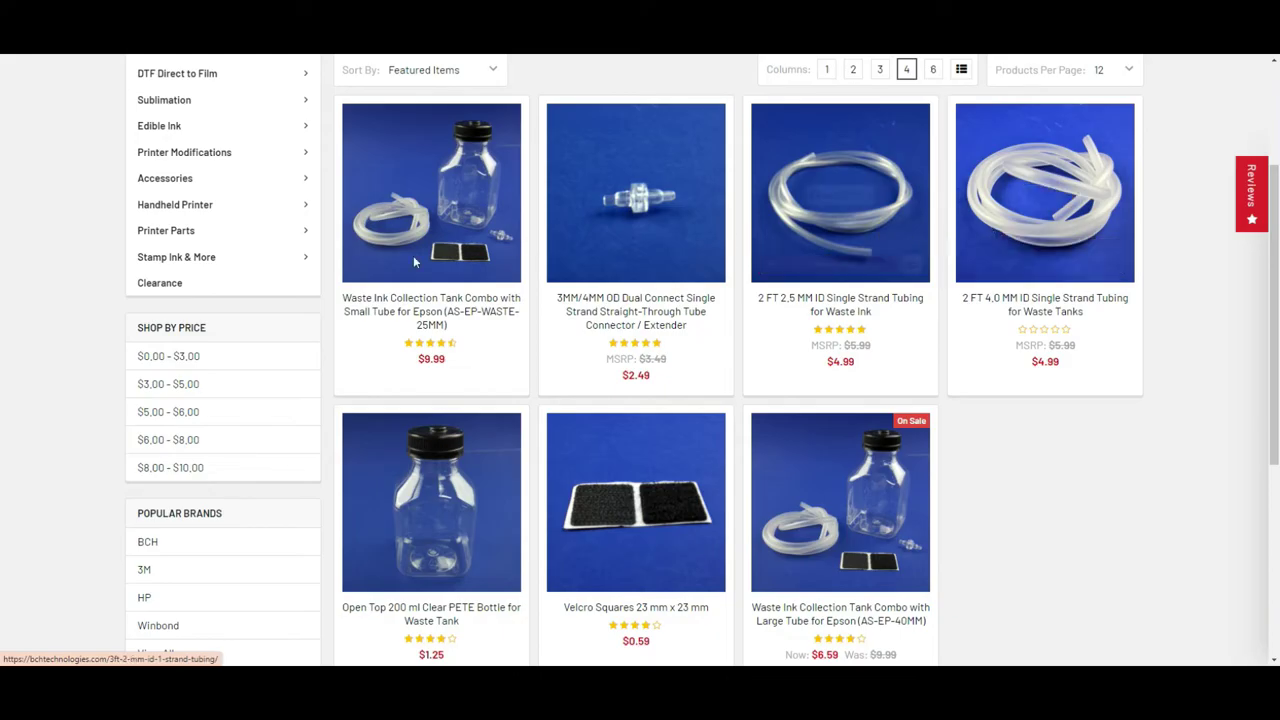
mouse_move(457, 176)
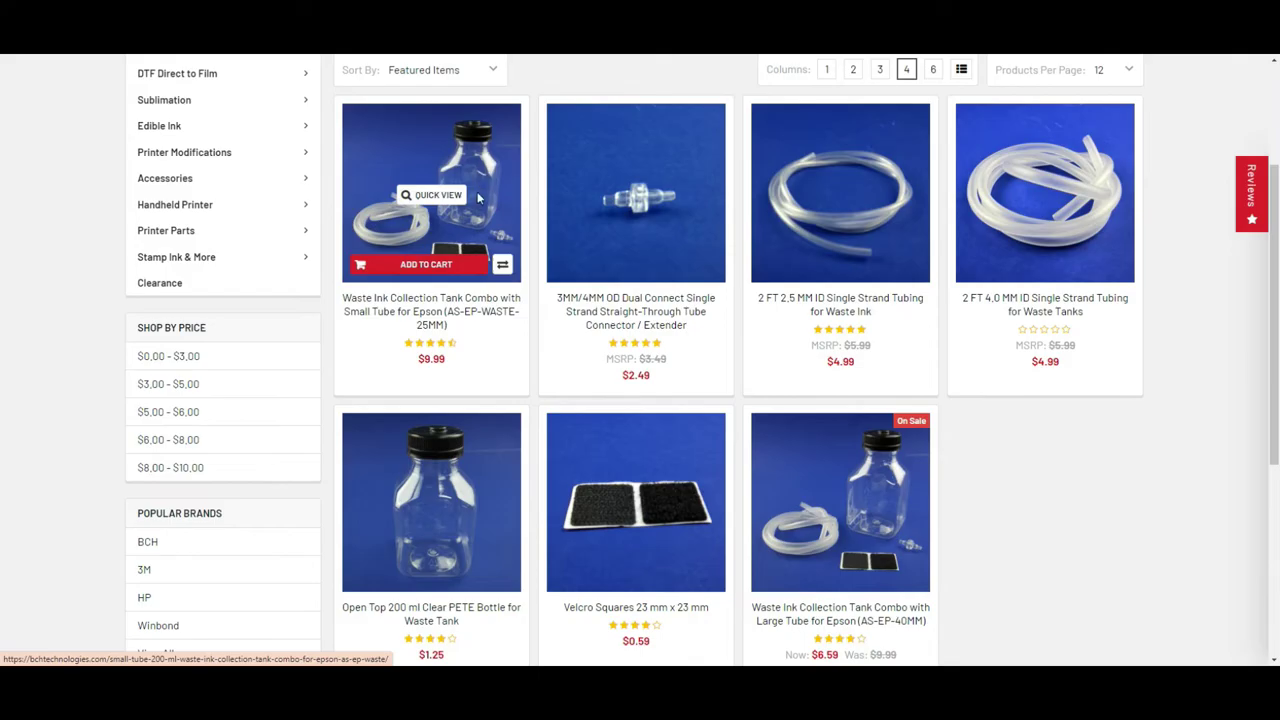